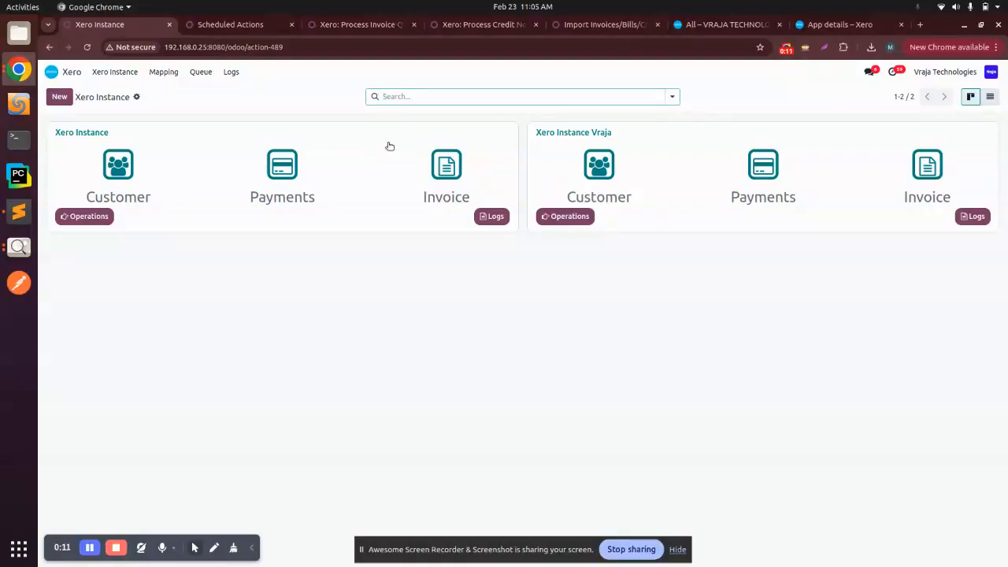
# - Review the import configuration of the Xero Instance Vraja record
pyautogui.click(570, 133)
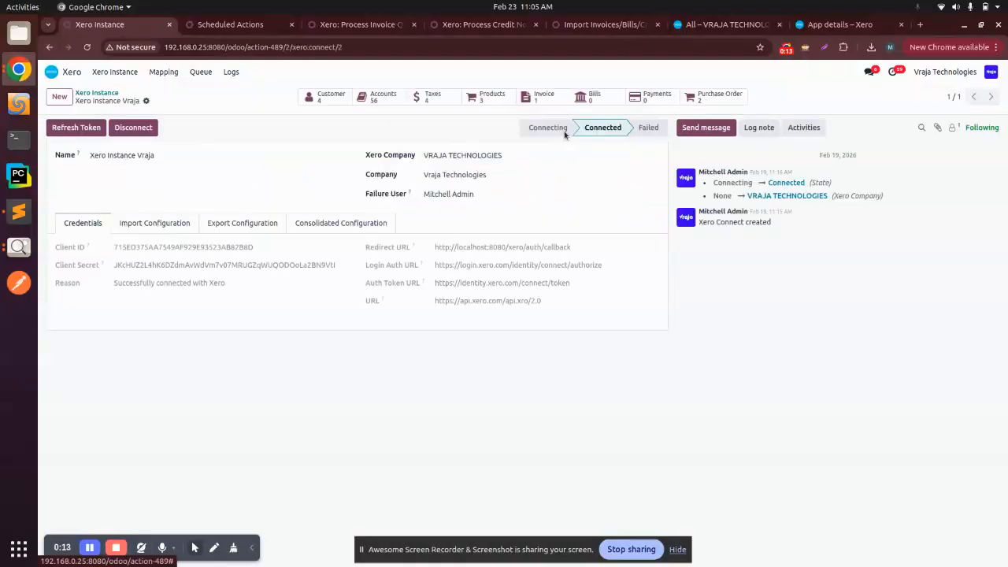
pyautogui.click(128, 228)
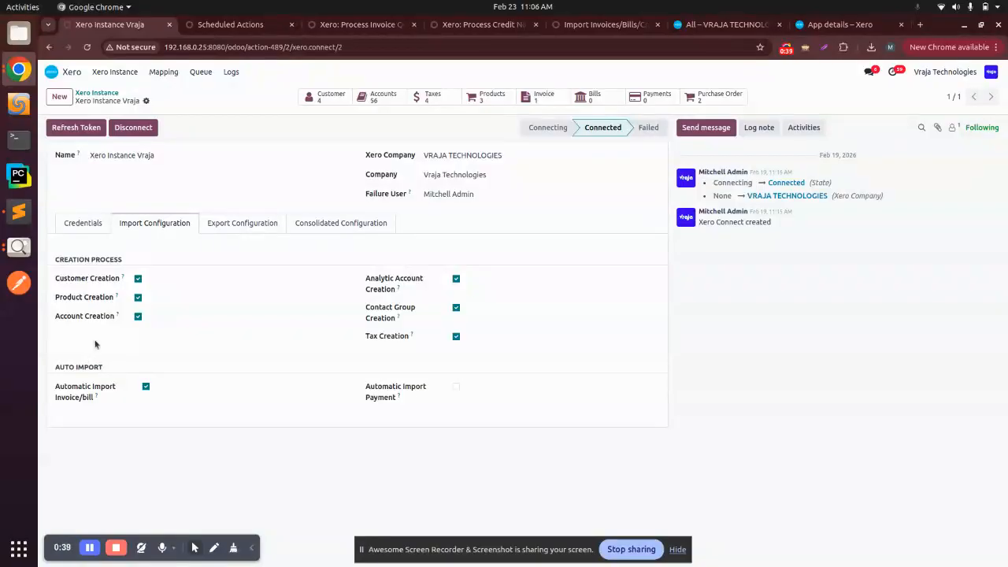
# - Open the import operations for Xero Instance Vraja and choose Import Invoices / Bills
pyautogui.click(93, 94)
pyautogui.click(554, 219)
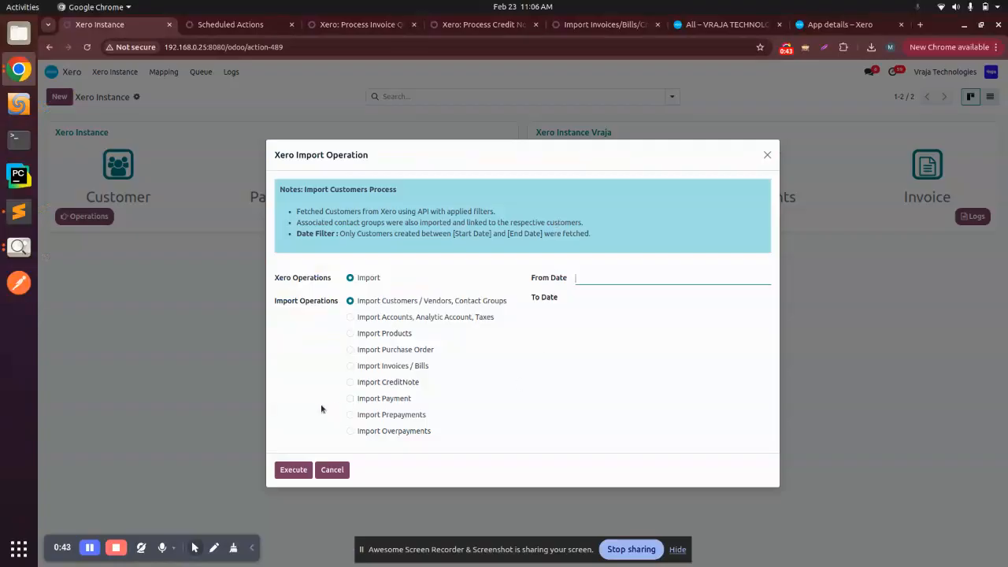
pyautogui.click(385, 367)
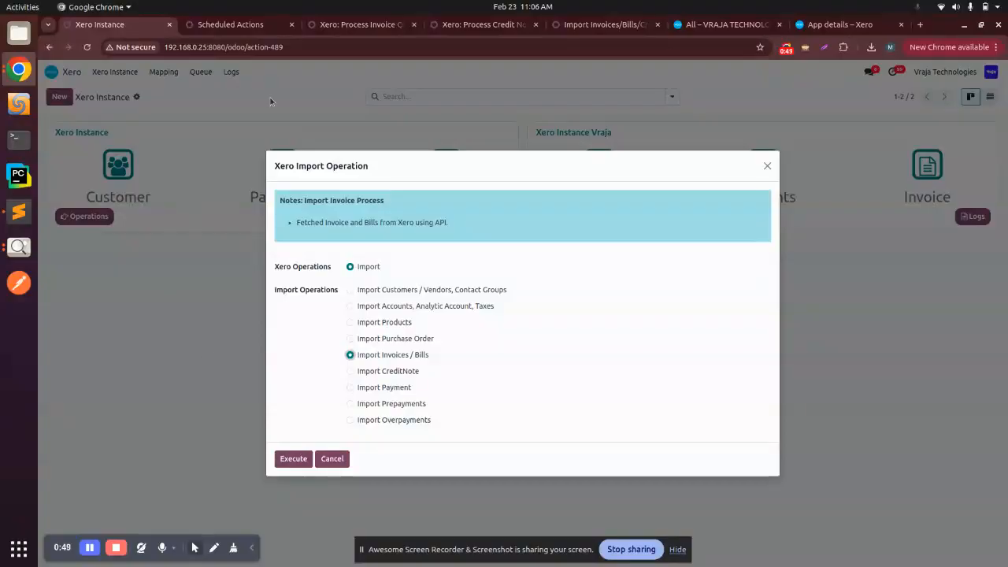
# - Switch to Xero and examine the lists of sales invoices and purchase bills that are available for import
pyautogui.click(722, 24)
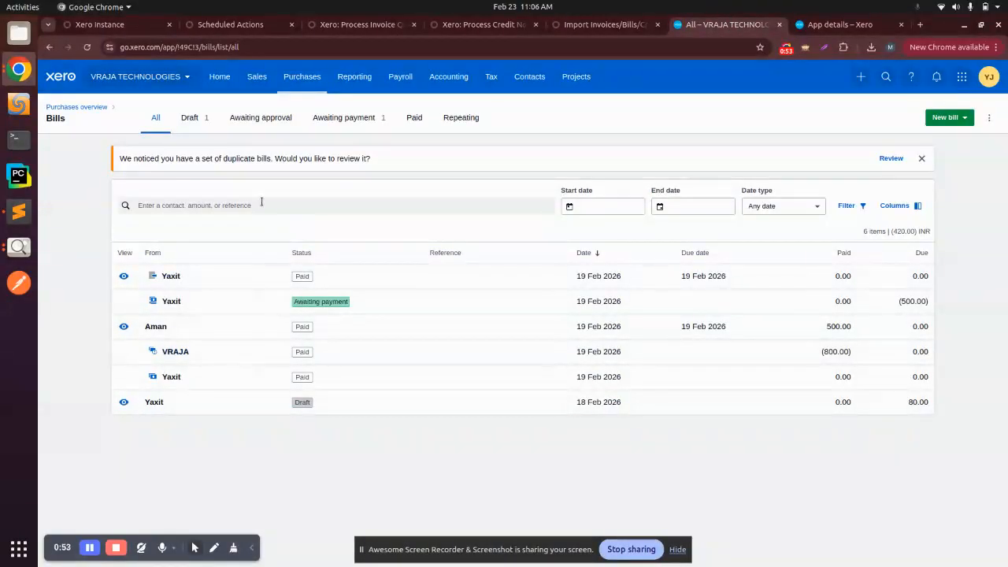
pyautogui.click(259, 76)
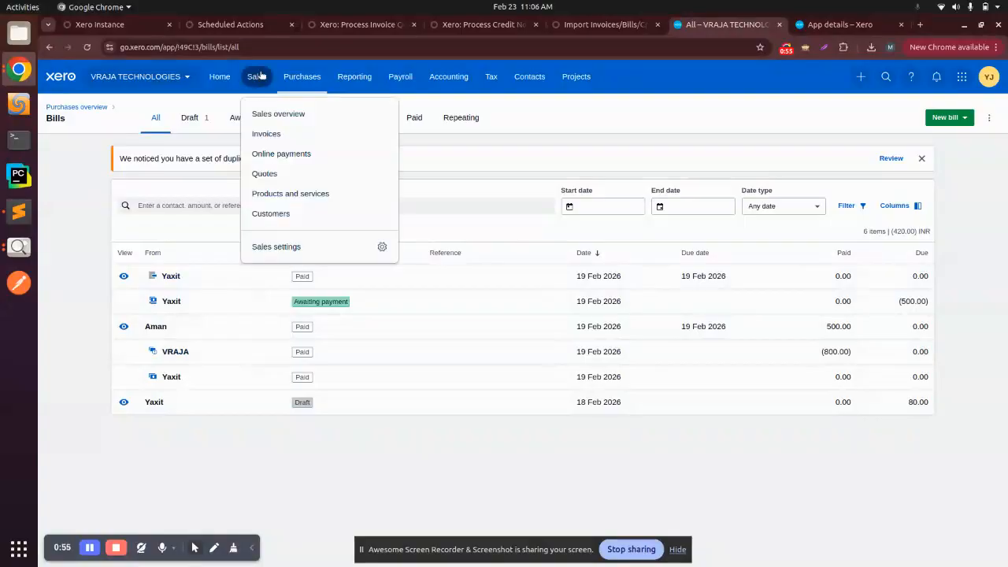
pyautogui.click(273, 133)
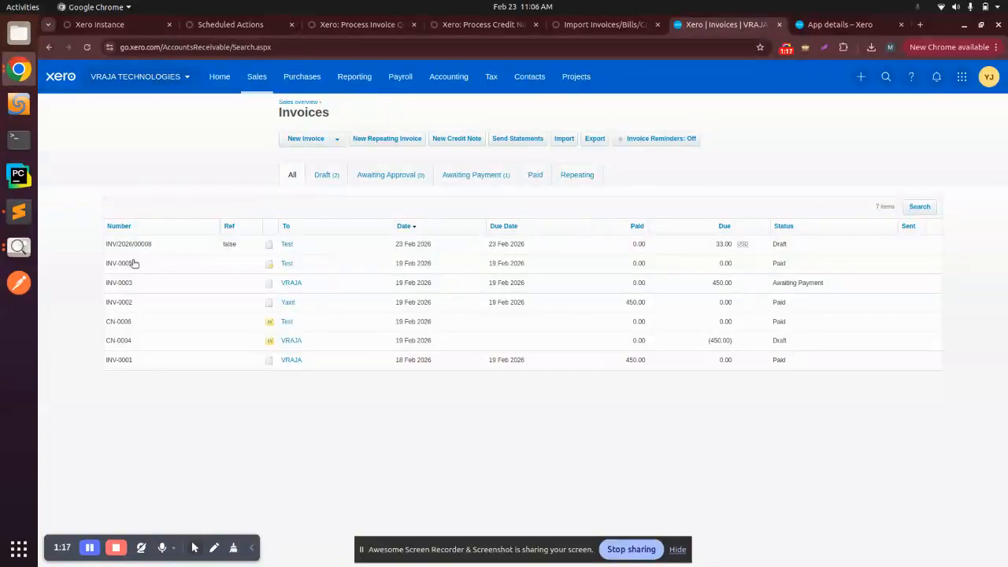
pyautogui.click(301, 76)
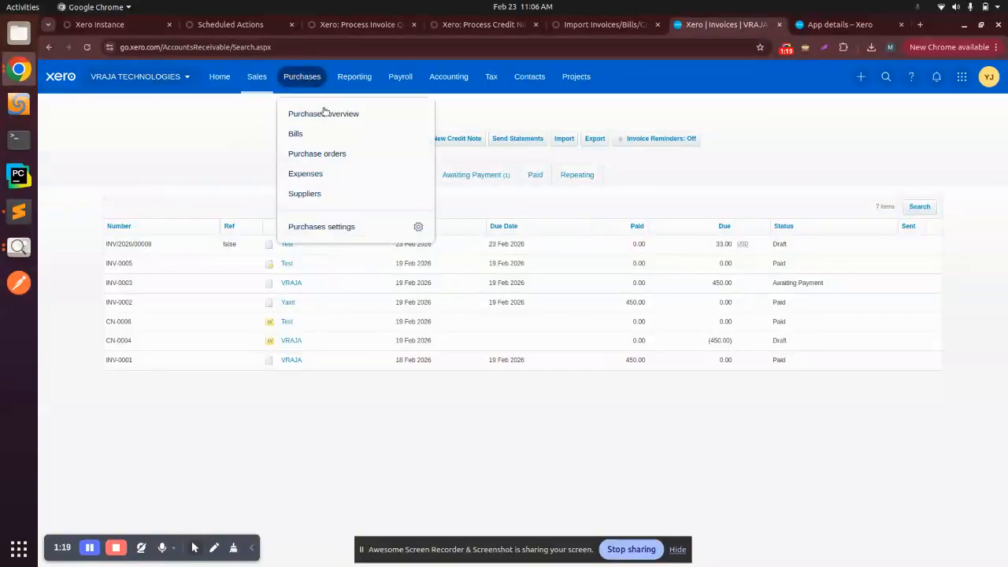
pyautogui.click(326, 135)
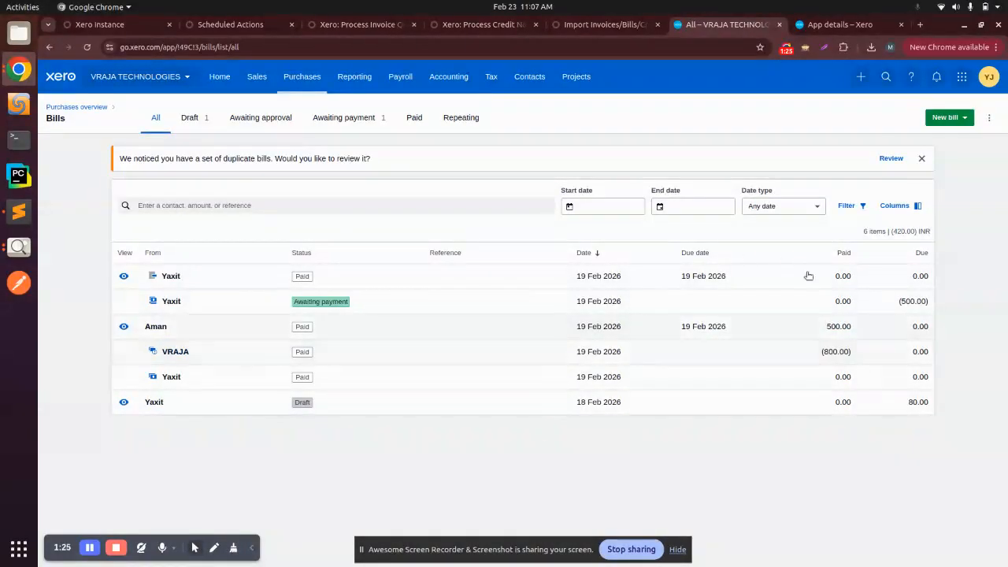
pyautogui.click(257, 77)
pyautogui.click(279, 140)
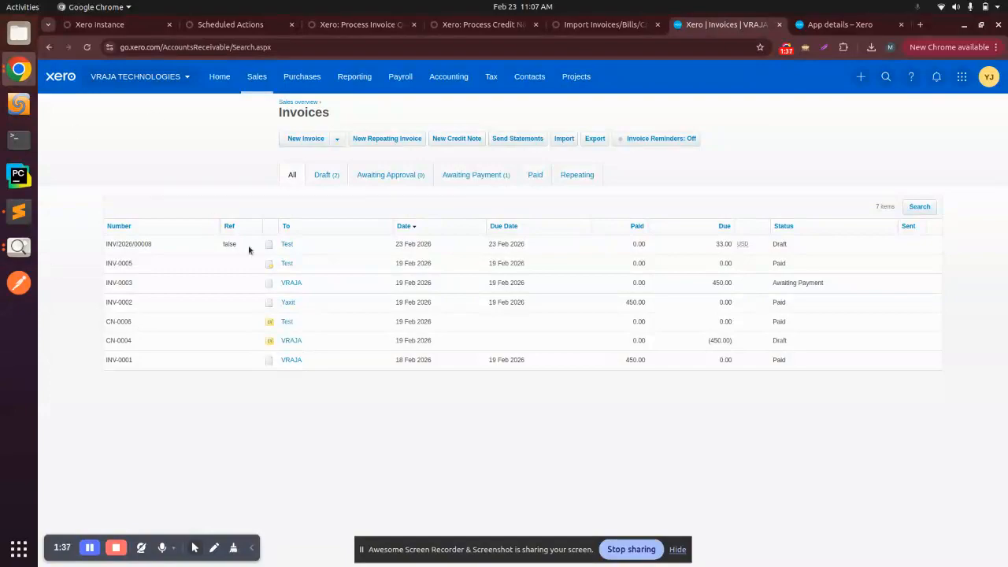
# - Return to Odoo, execute the invoice and bill import, and open the invoices linked to Xero Instance Vraja
pyautogui.click(100, 28)
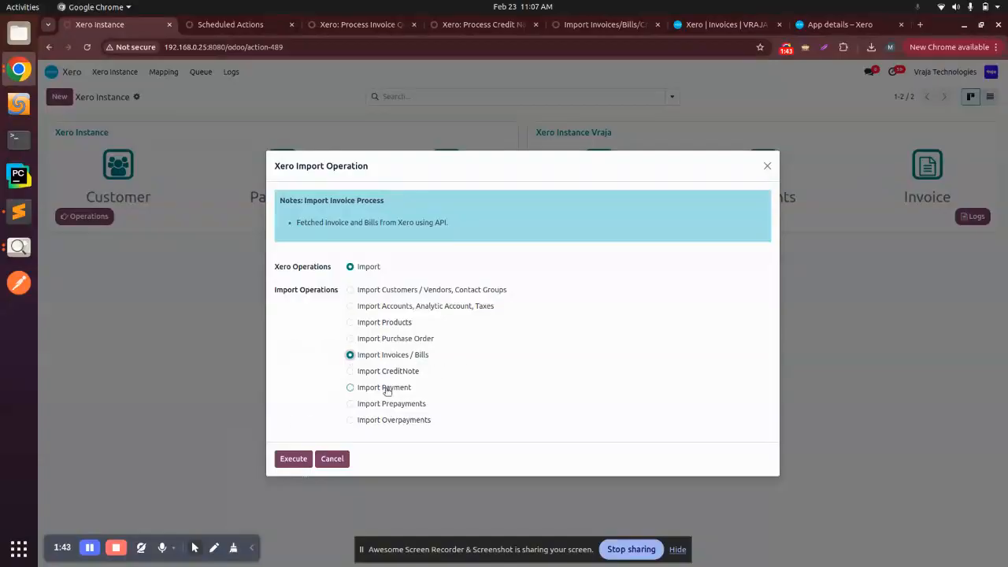
pyautogui.click(291, 460)
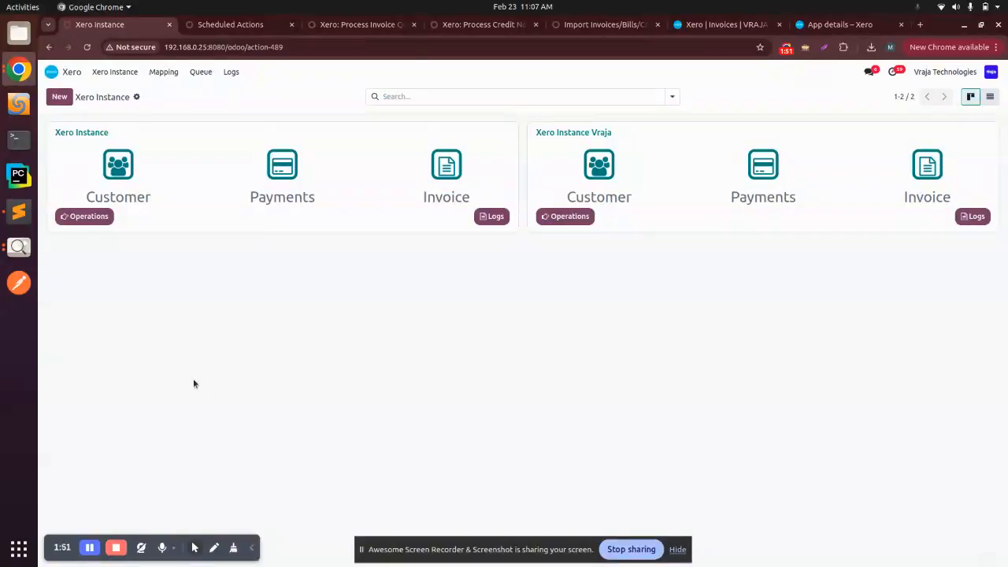
pyautogui.click(543, 139)
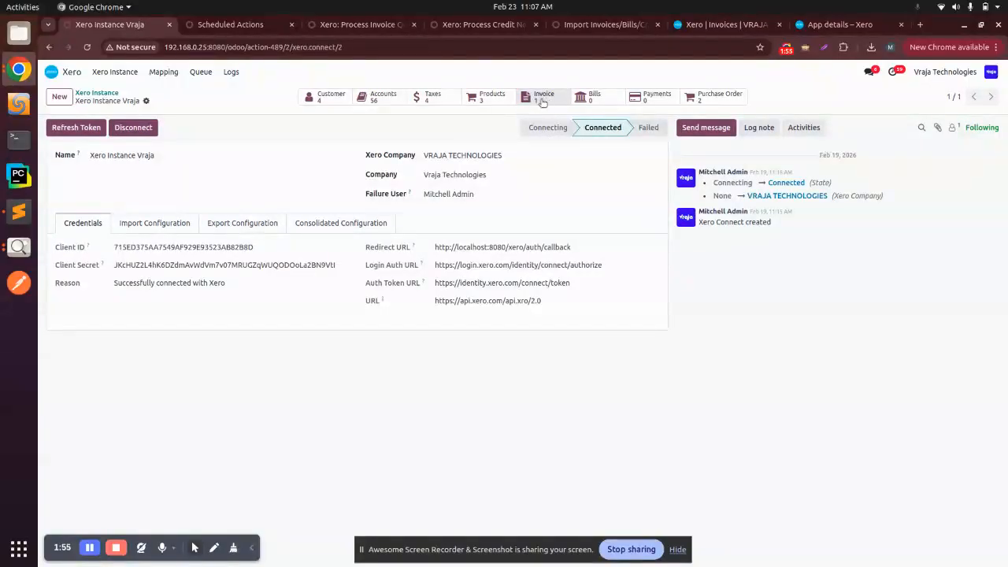
pyautogui.click(542, 105)
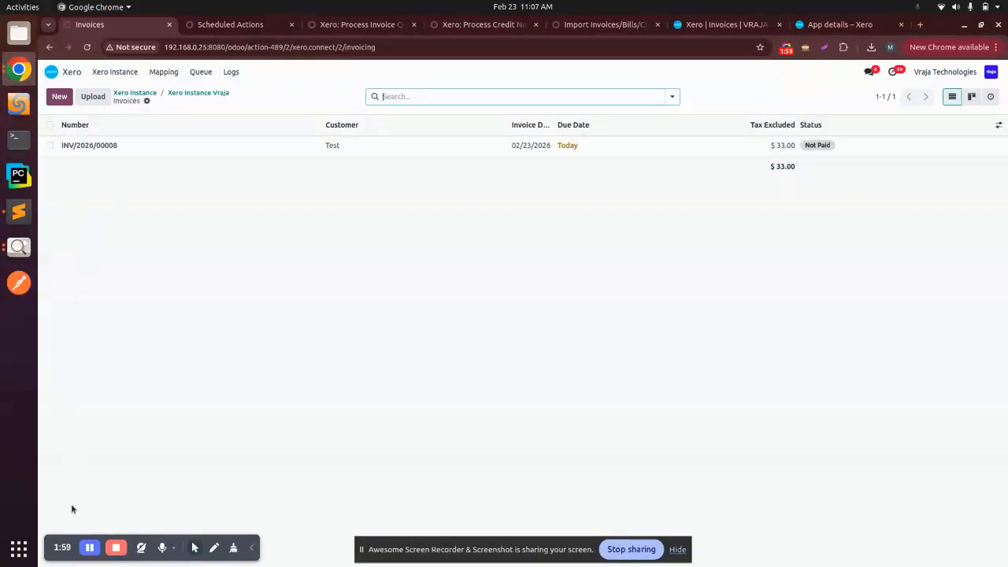
# - Open the draft record Invoice/Bill/Queue/00002 in the Xero invoice/bill queue
pyautogui.click(206, 73)
pyautogui.click(211, 91)
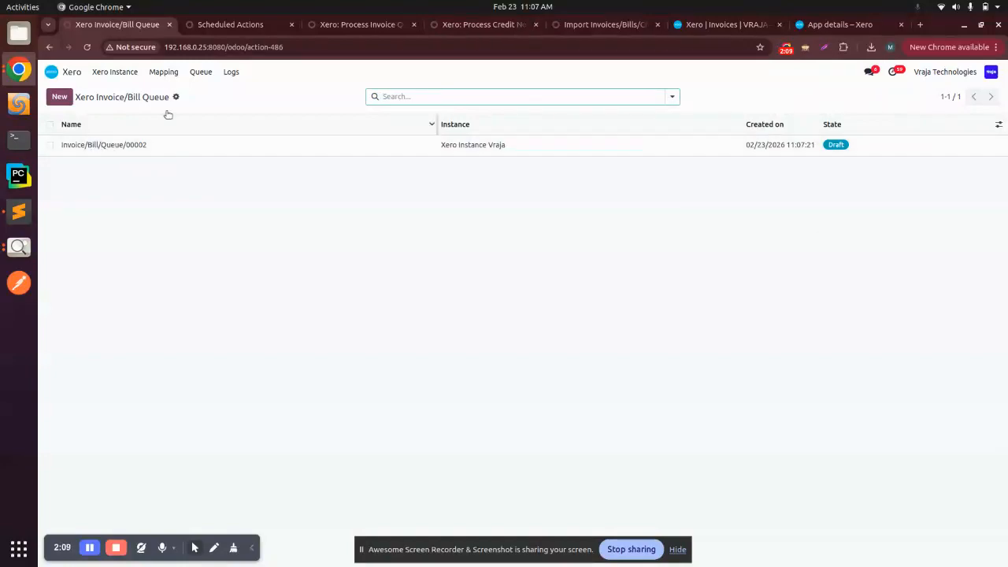
pyautogui.click(202, 74)
pyautogui.click(178, 147)
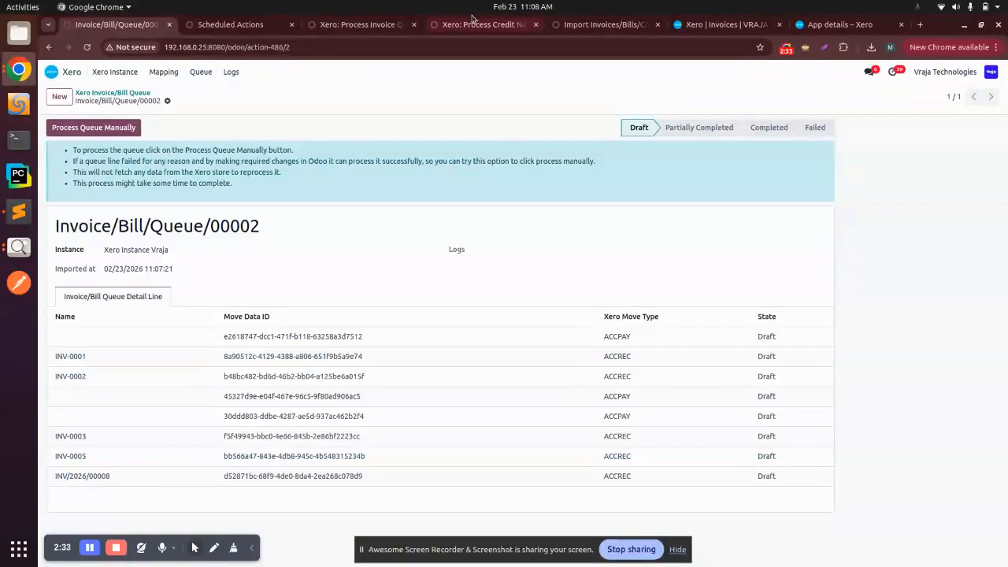
# - Look at the Xero: Process Invoice Queue scheduled action and the scheduled actions list, and return to the queue record
pyautogui.click(366, 25)
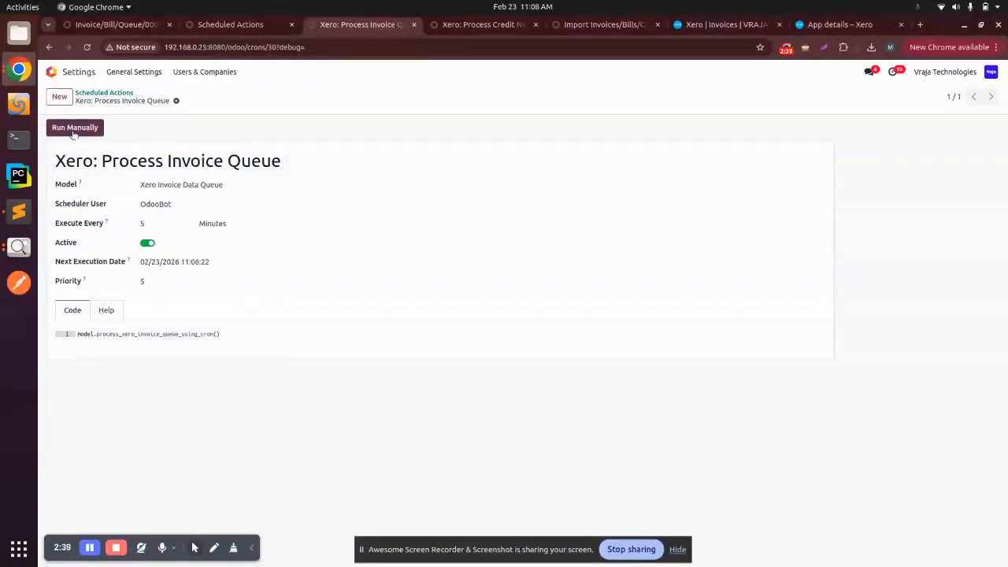
pyautogui.click(230, 24)
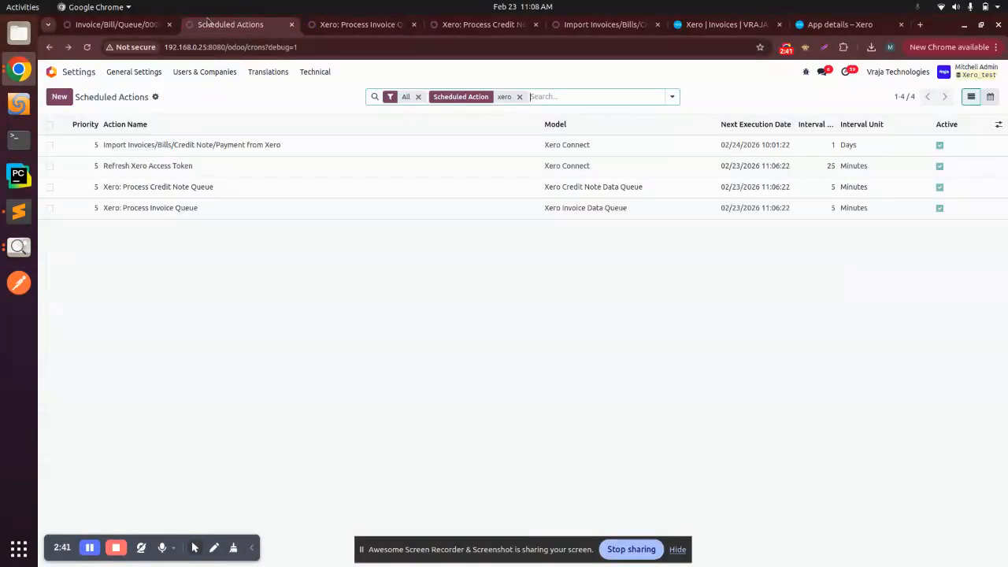
pyautogui.click(133, 25)
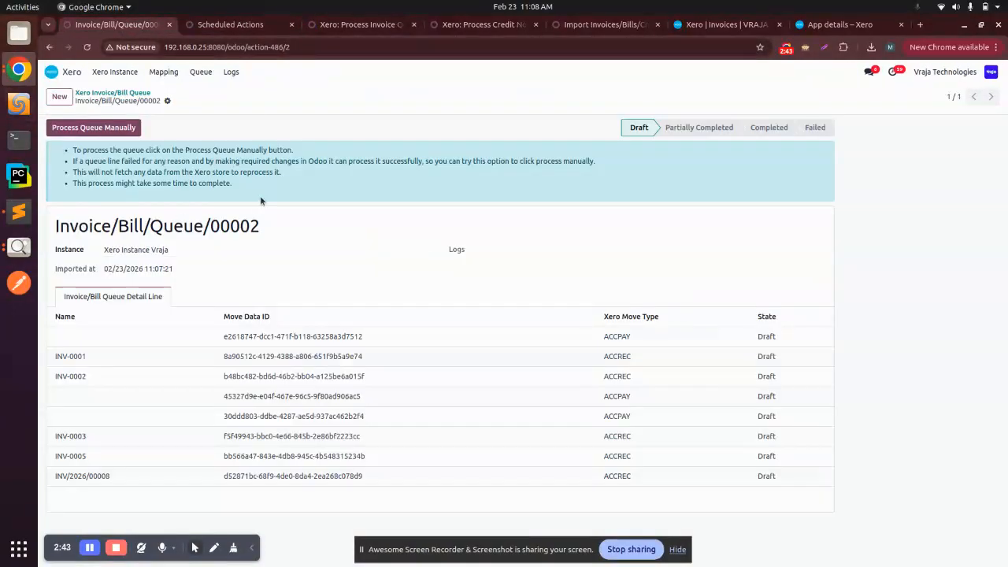
# - Process the invoice/bill queue manually and open the newest invoice import entry in the Xero log
pyautogui.click(99, 127)
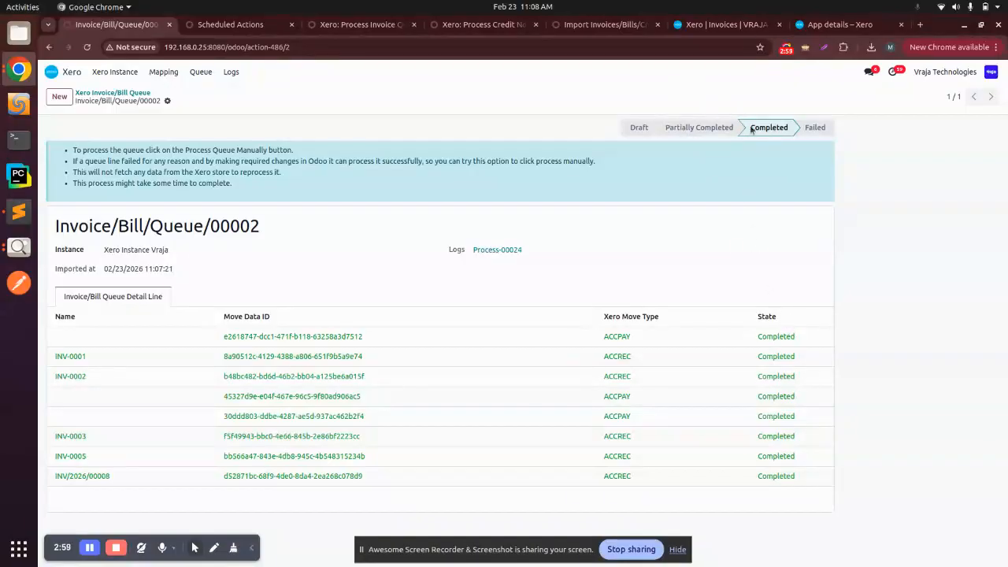
pyautogui.click(233, 72)
pyautogui.click(242, 90)
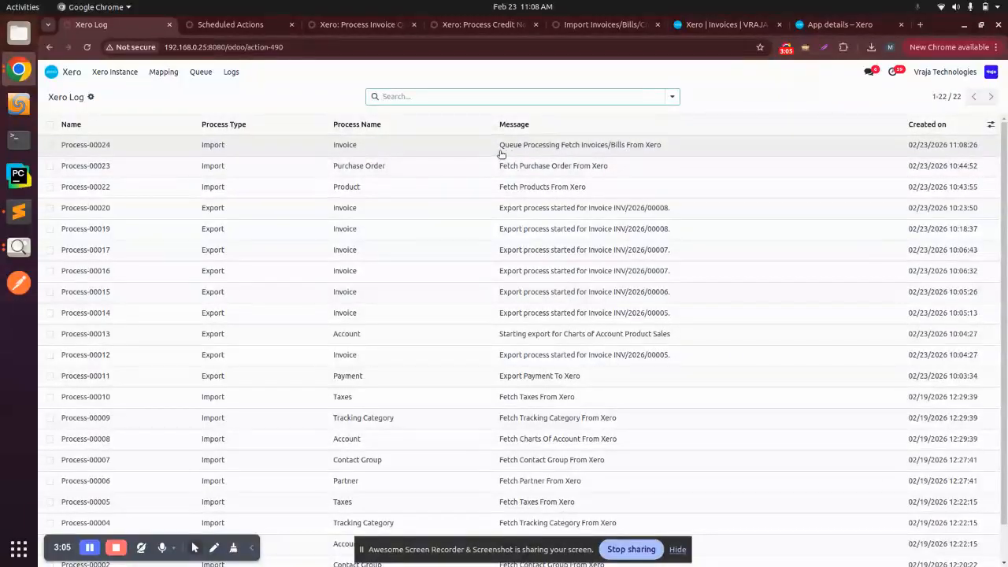
pyautogui.click(552, 152)
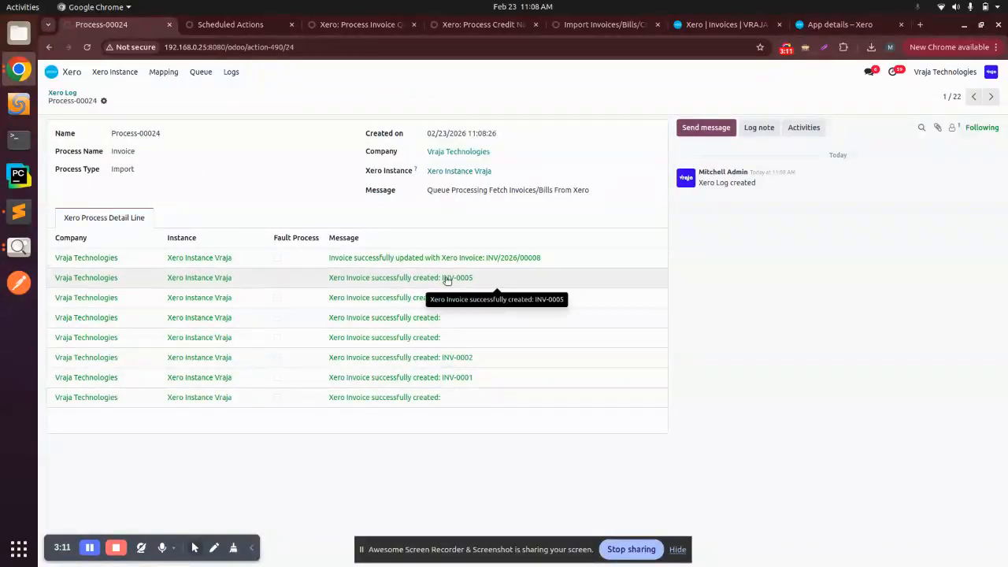
# - Go back to Xero Instance Vraja in the Xero app and check its list of imported invoices
pyautogui.click(55, 75)
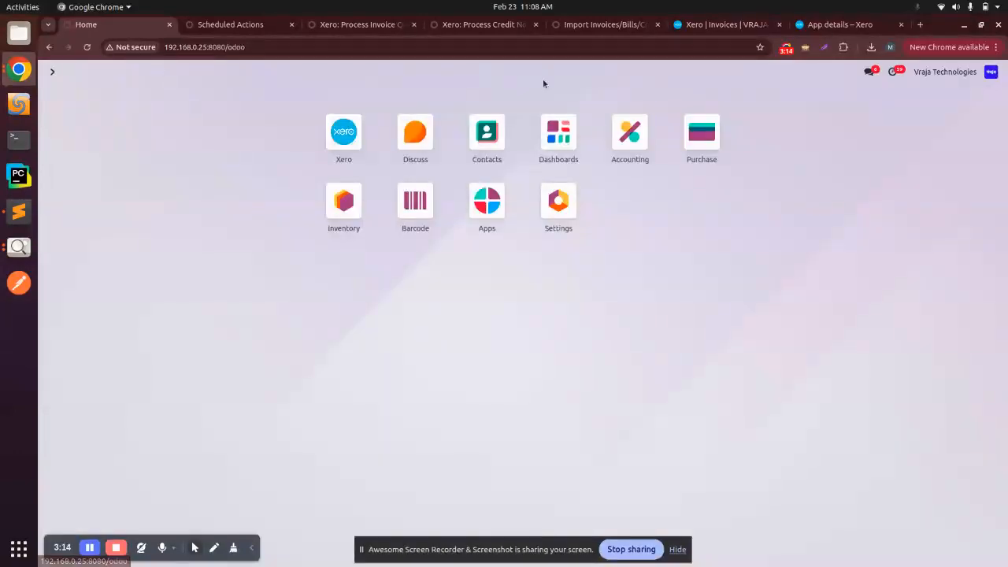
pyautogui.click(344, 137)
pyautogui.click(542, 131)
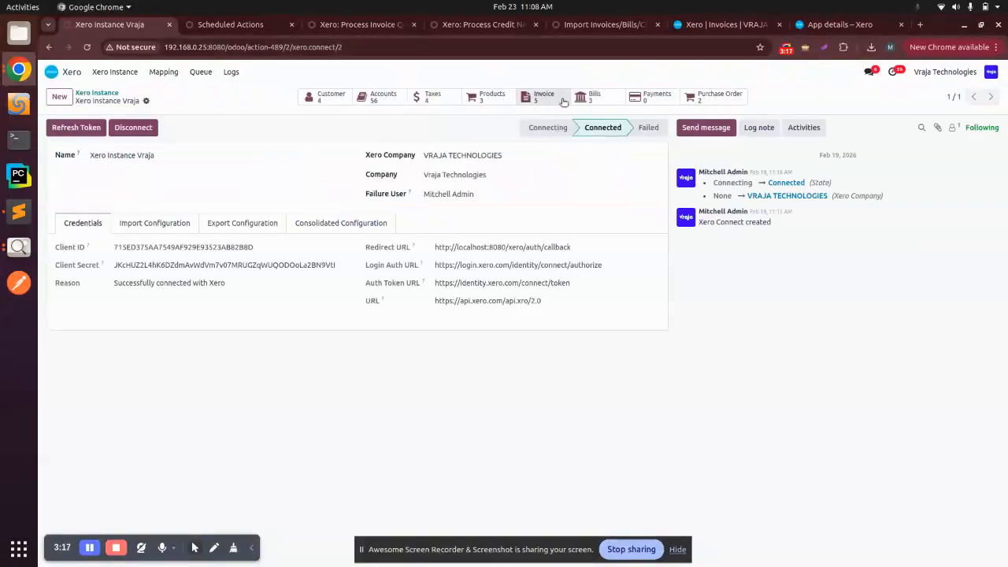
pyautogui.click(543, 97)
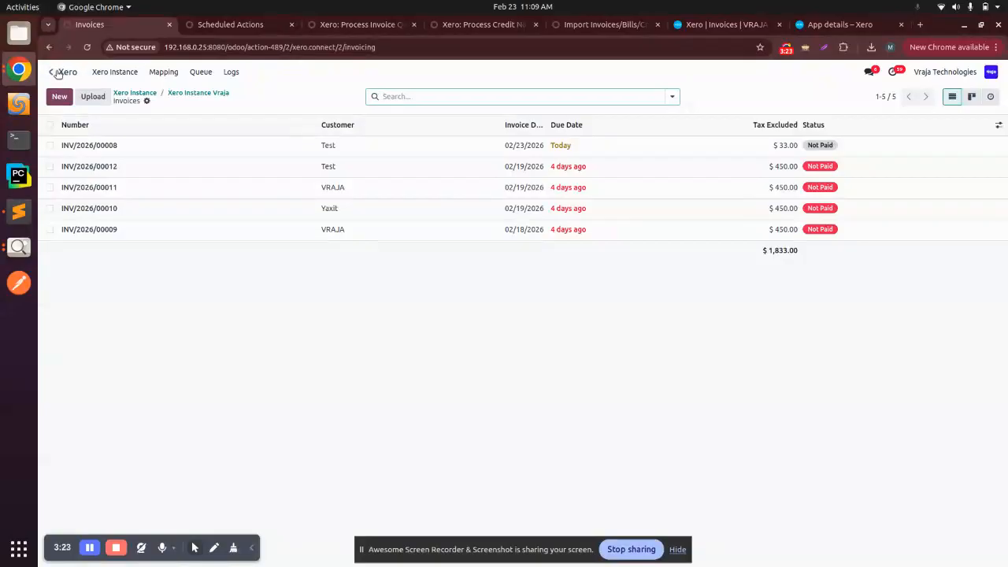
# - Check the instance's imported bills, inspect the Xero details of BILL/2026/02/0004, and return to the bills list
pyautogui.click(48, 47)
pyautogui.click(596, 96)
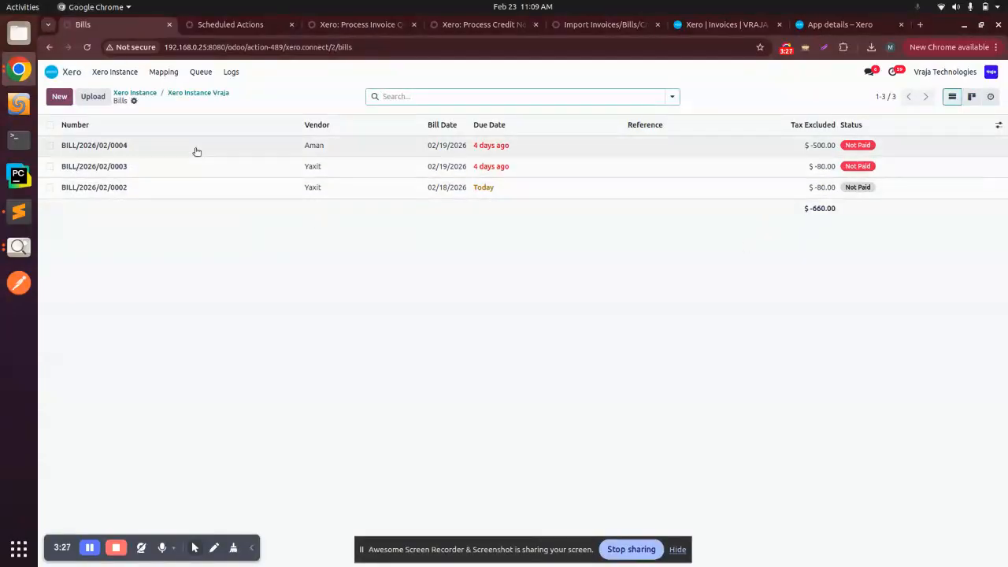
pyautogui.click(197, 147)
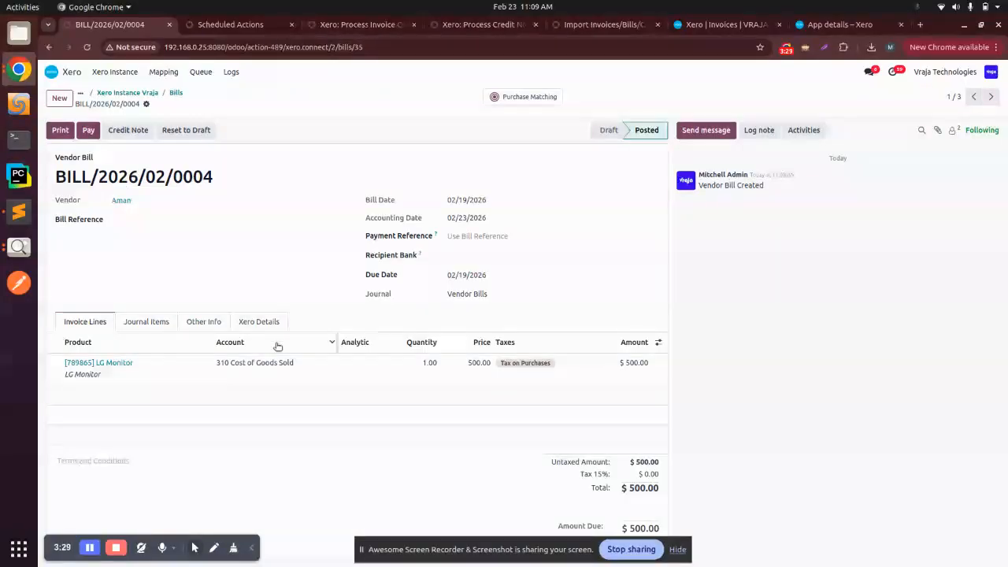
pyautogui.click(259, 323)
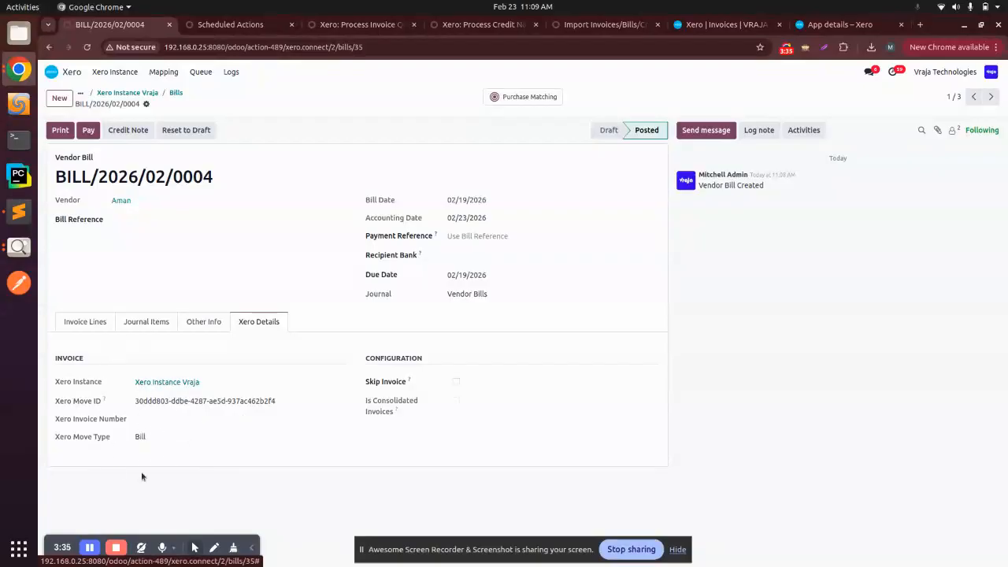
pyautogui.click(176, 92)
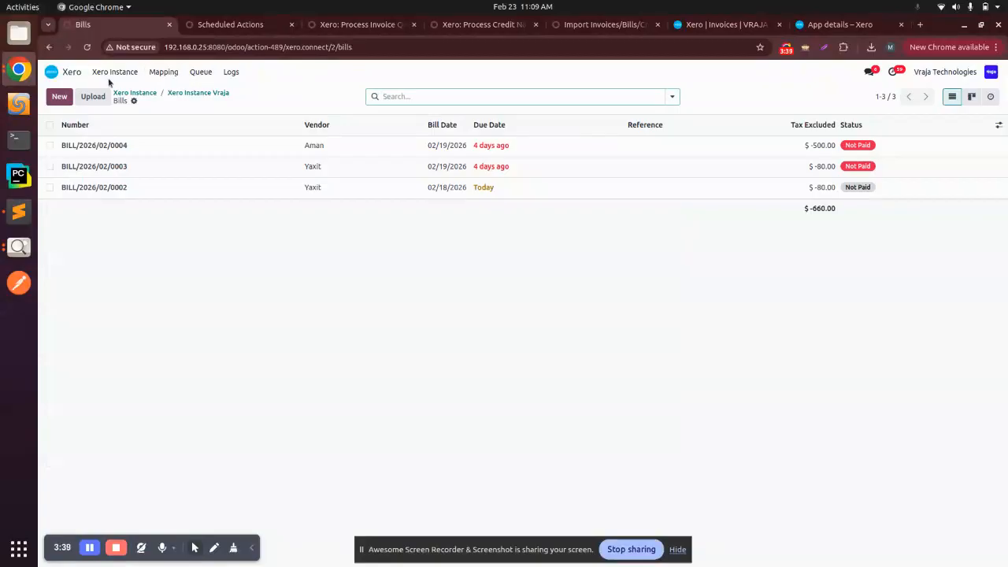
pyautogui.click(48, 47)
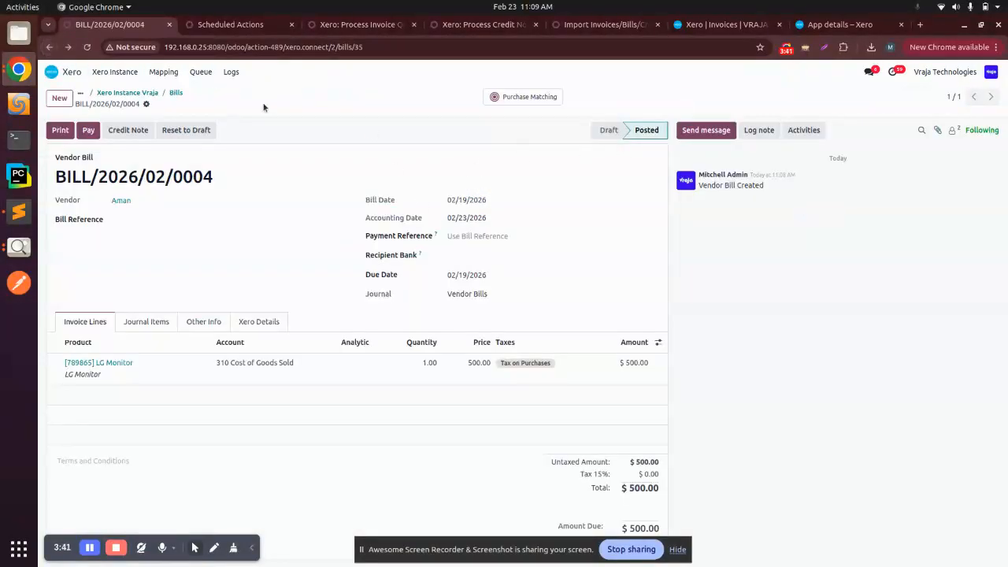
pyautogui.click(48, 47)
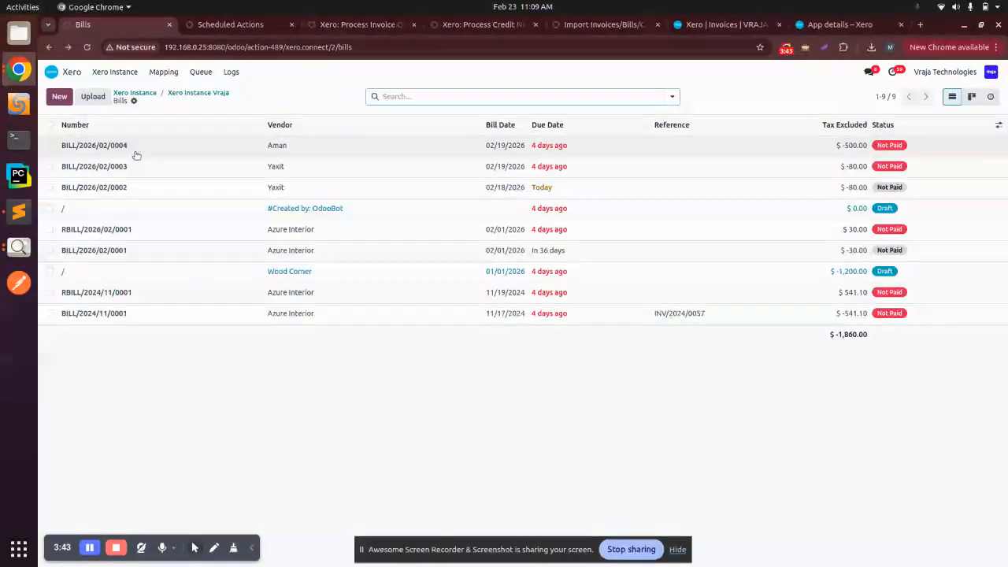
# - Open invoice INV/2026/00011 from the instance's invoices and inspect its Xero details, including the Xero invoice number
pyautogui.click(191, 93)
pyautogui.click(540, 94)
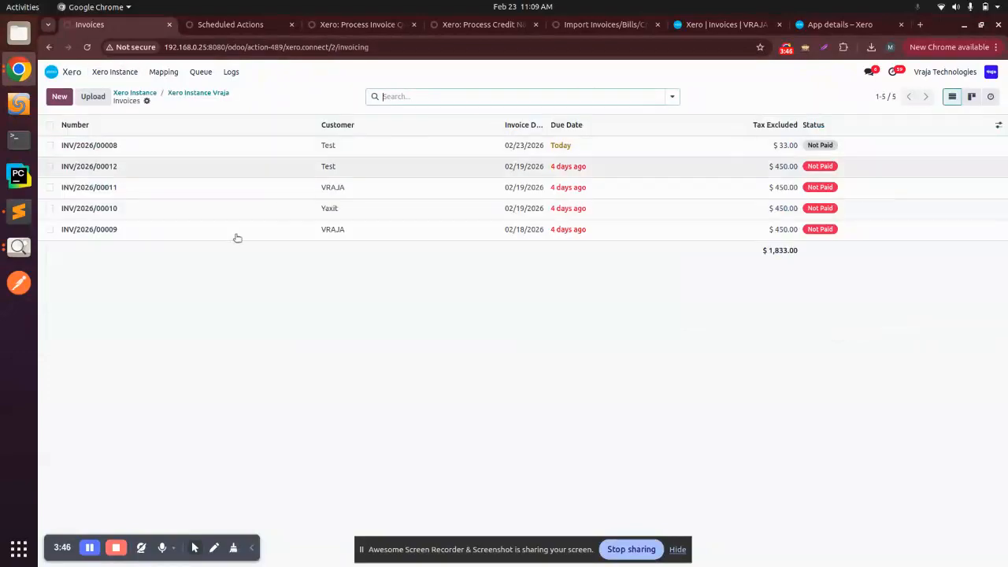
pyautogui.click(144, 198)
pyautogui.click(264, 265)
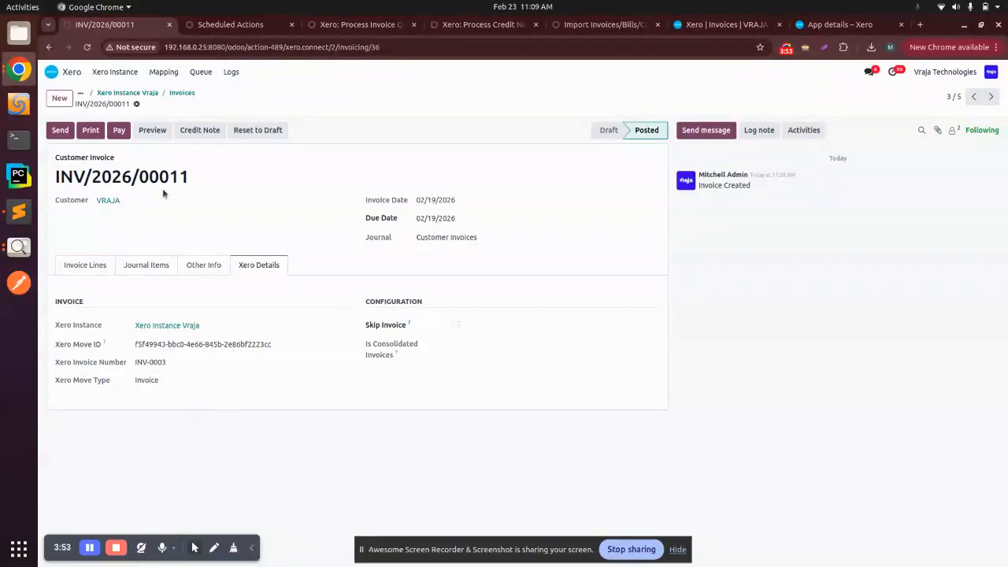
pyautogui.moveTo(125, 362); pyautogui.dragTo(161, 362)
# - Look over the Xero scheduled actions for queue processing and return to the open invoice
pyautogui.click(244, 26)
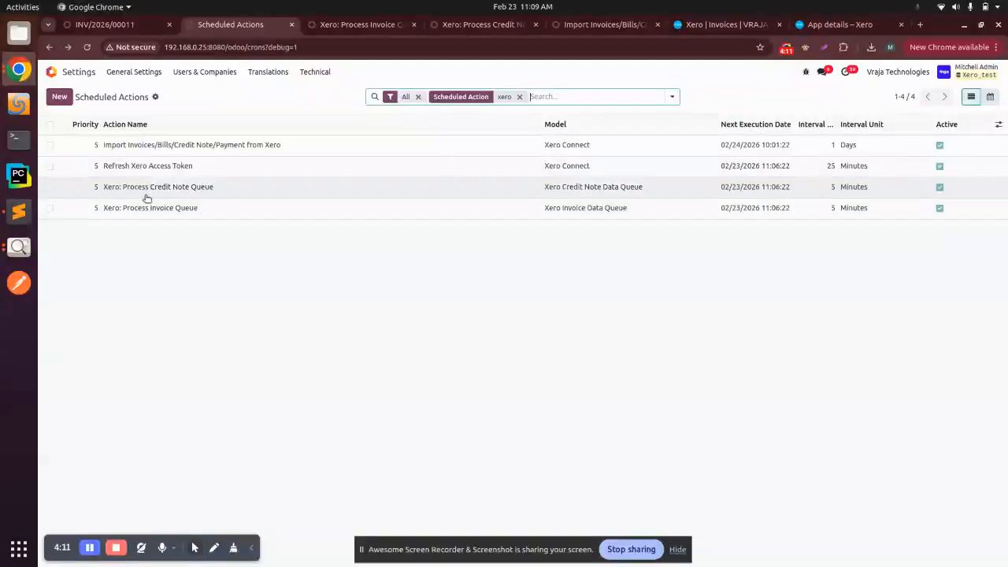
pyautogui.click(102, 28)
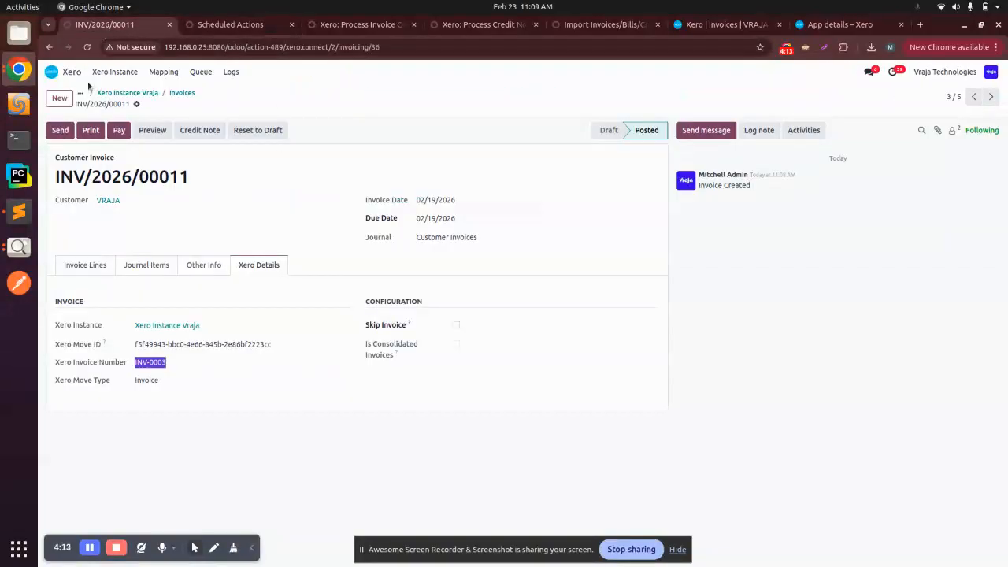
# - Execute the Import CreditNote operation for Xero Instance Vraja
pyautogui.click(114, 72)
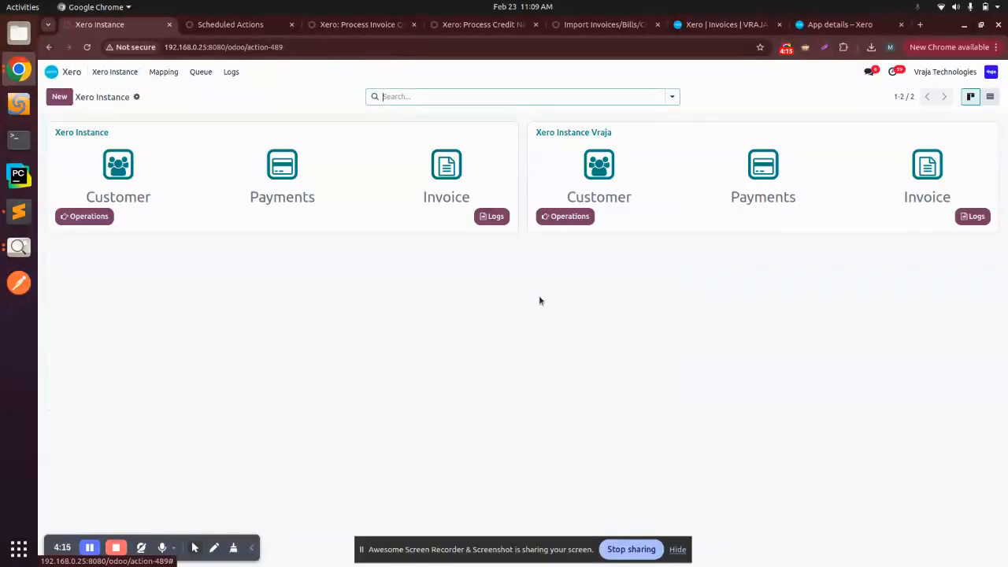
pyautogui.click(559, 215)
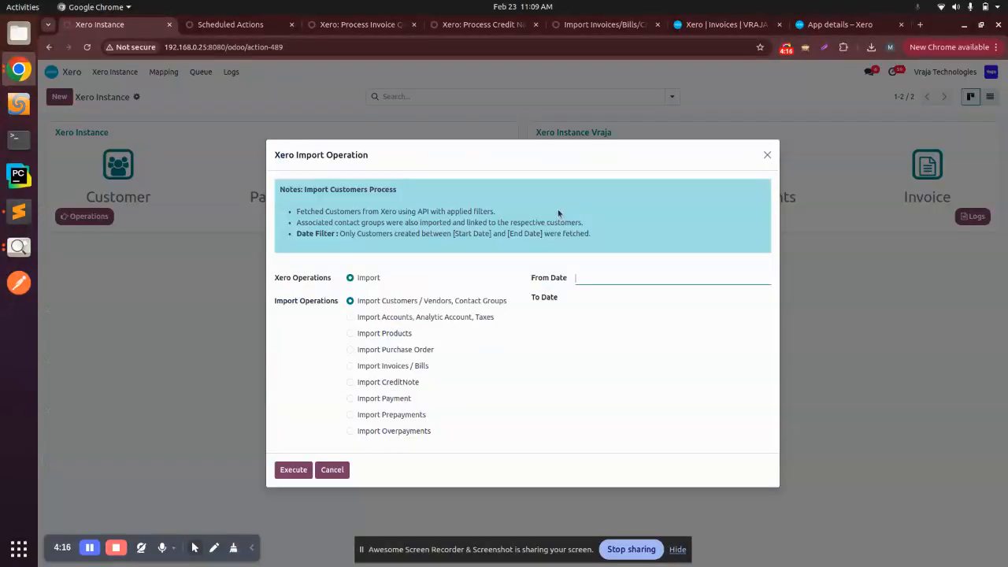
pyautogui.click(387, 382)
pyautogui.click(293, 458)
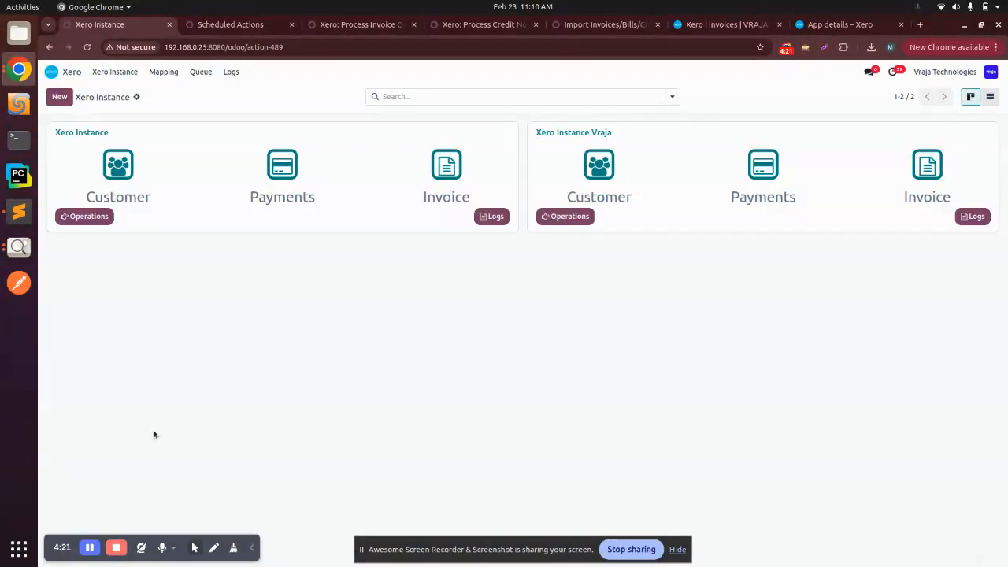
# - Open CreditNote/Queue/00001 from the Xero credit note queue and review its credit note lines
pyautogui.click(200, 73)
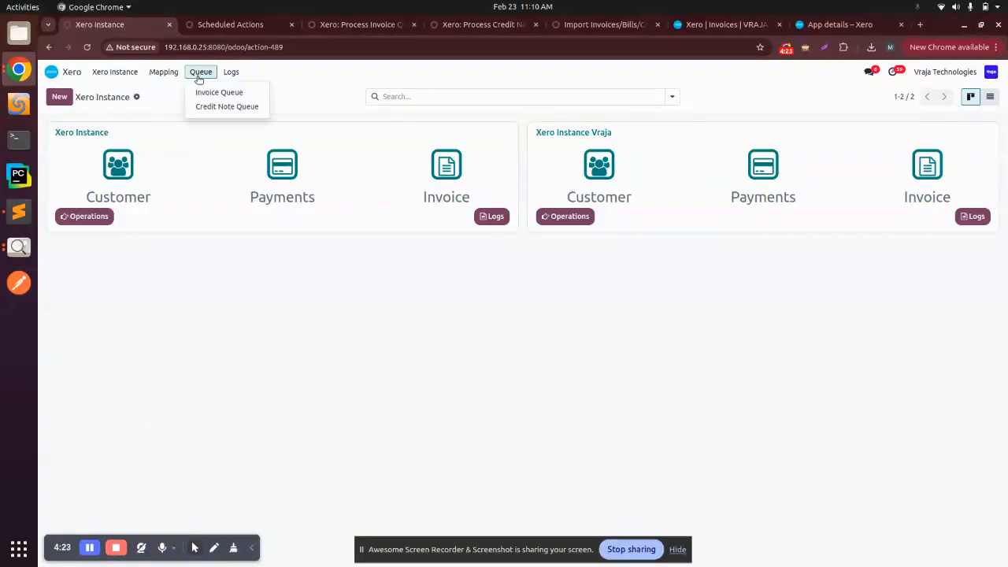
pyautogui.click(212, 107)
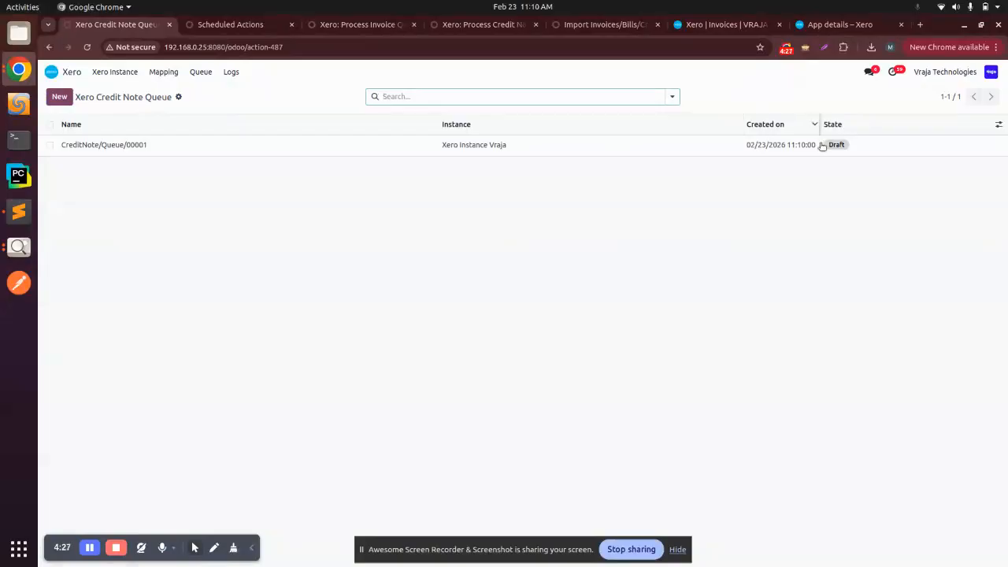
pyautogui.click(451, 145)
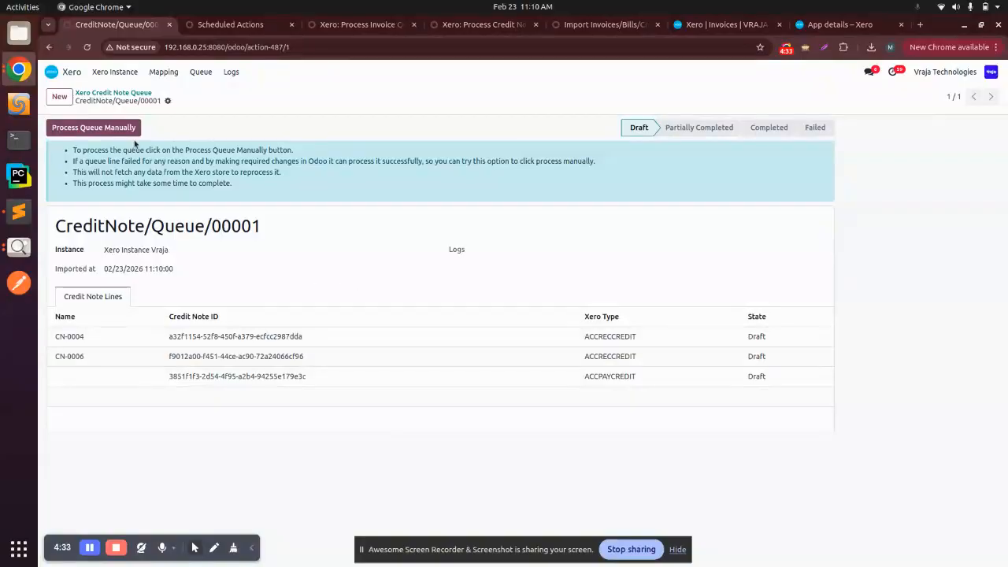
# - Look over the Xero: Process Credit Note Queue scheduled action, then process CreditNote/Queue/00001 manually
pyautogui.click(474, 25)
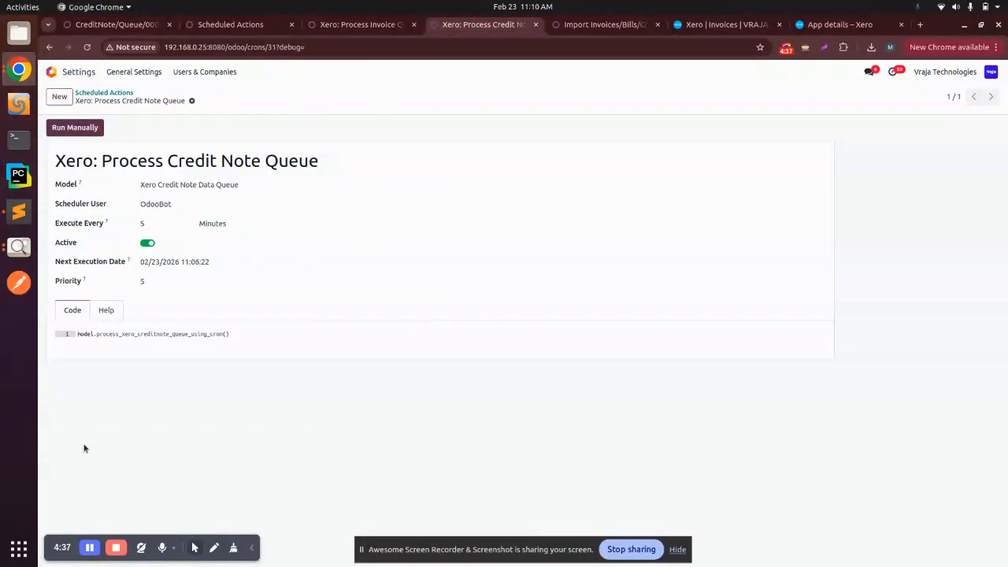
pyautogui.click(224, 26)
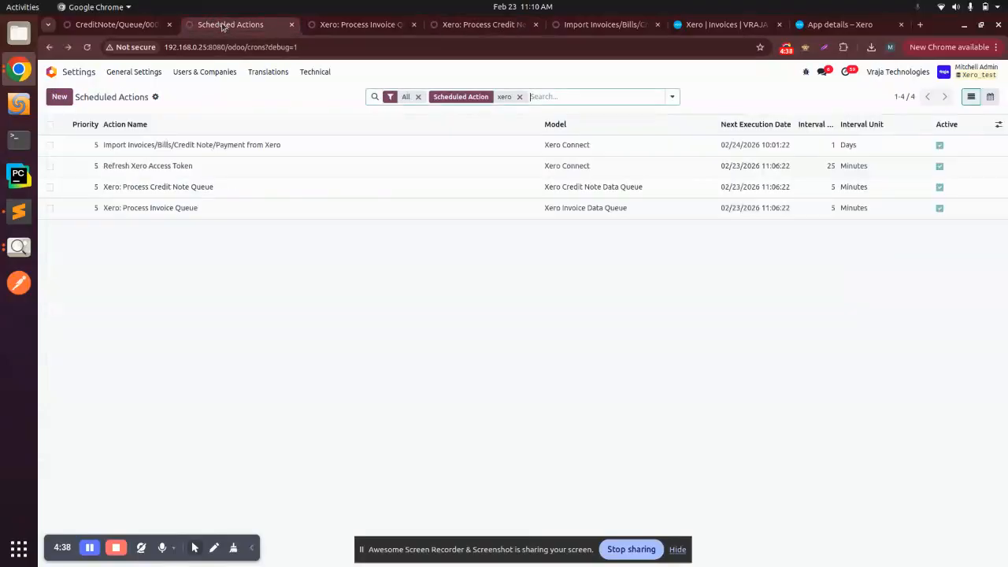
pyautogui.click(130, 25)
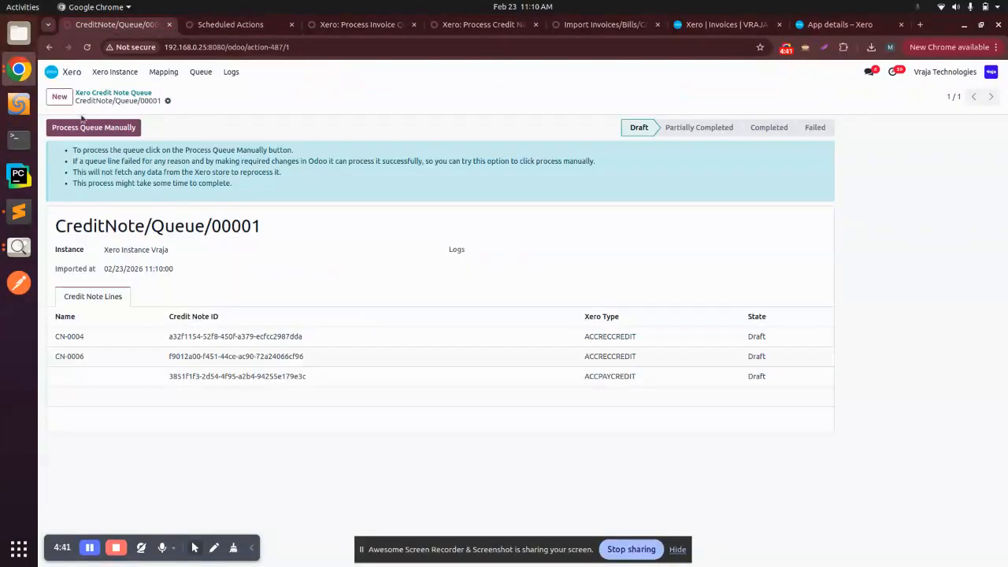
pyautogui.click(135, 126)
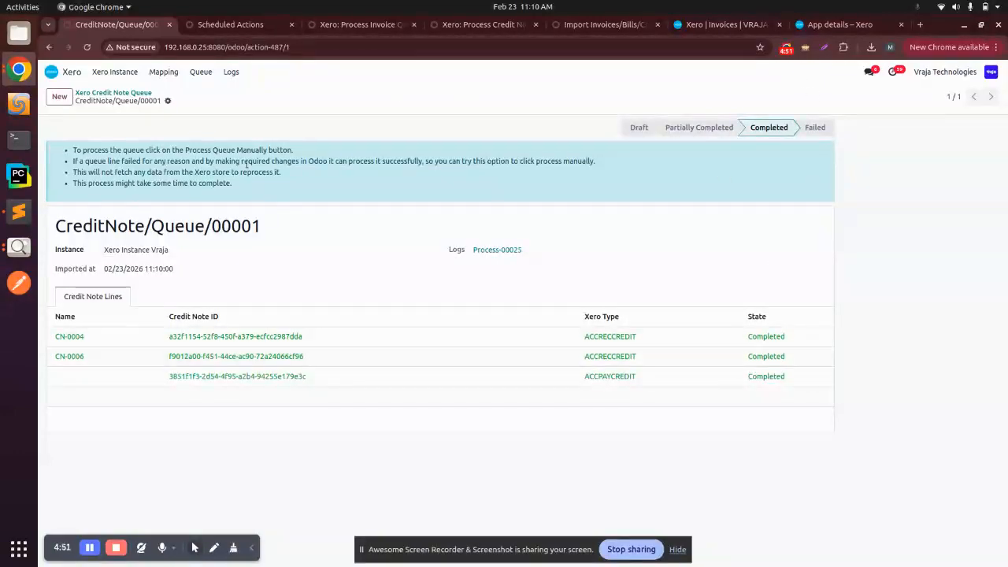
# - Check the Xero log book for the credit note process and open the Xero Instance Vraja record
pyautogui.click(230, 72)
pyautogui.click(237, 92)
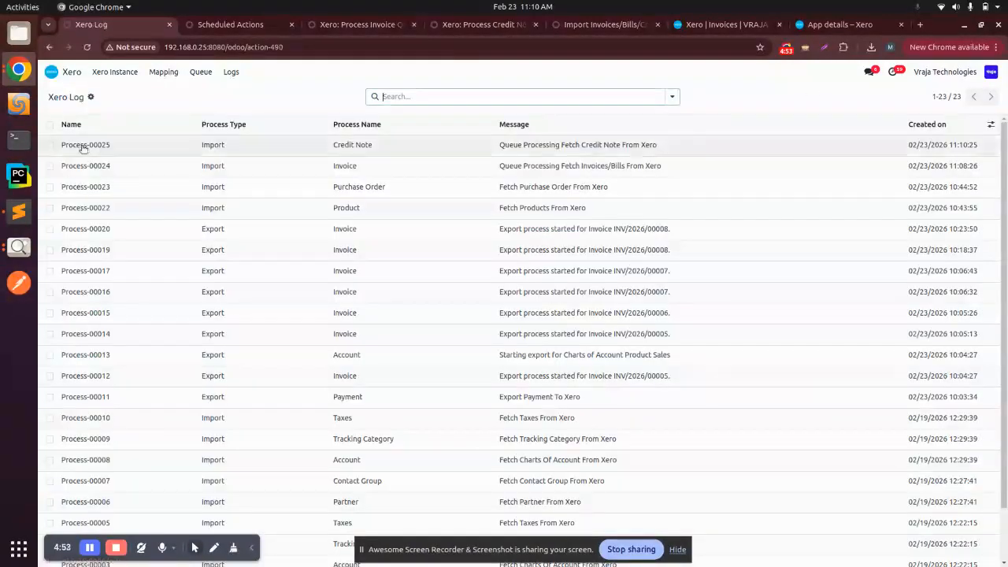
pyautogui.click(115, 72)
pyautogui.click(567, 135)
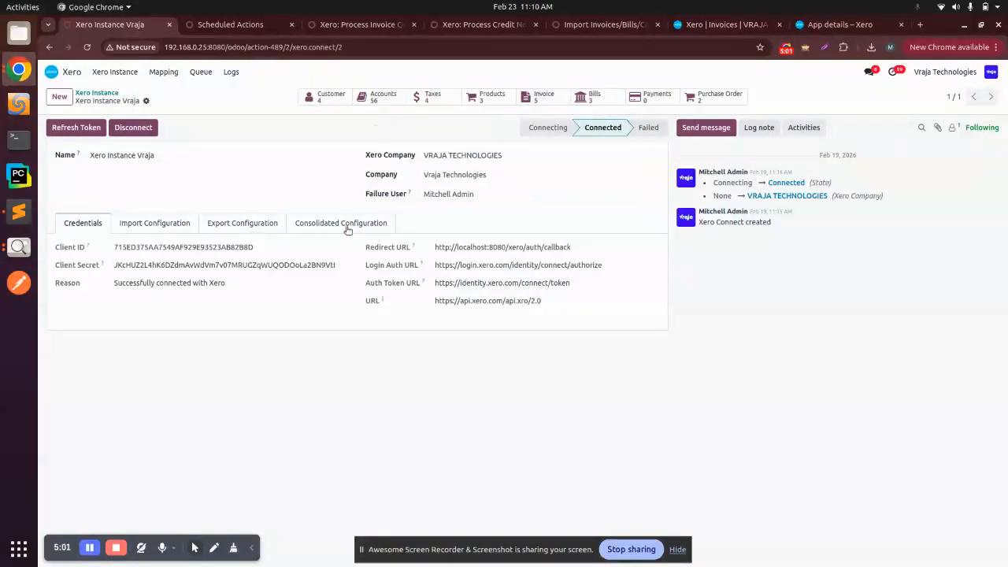
# - Open credit note log Process-00025 from the log book, inspect its first detail line's operation and close it
pyautogui.click(201, 72)
pyautogui.moveTo(231, 71)
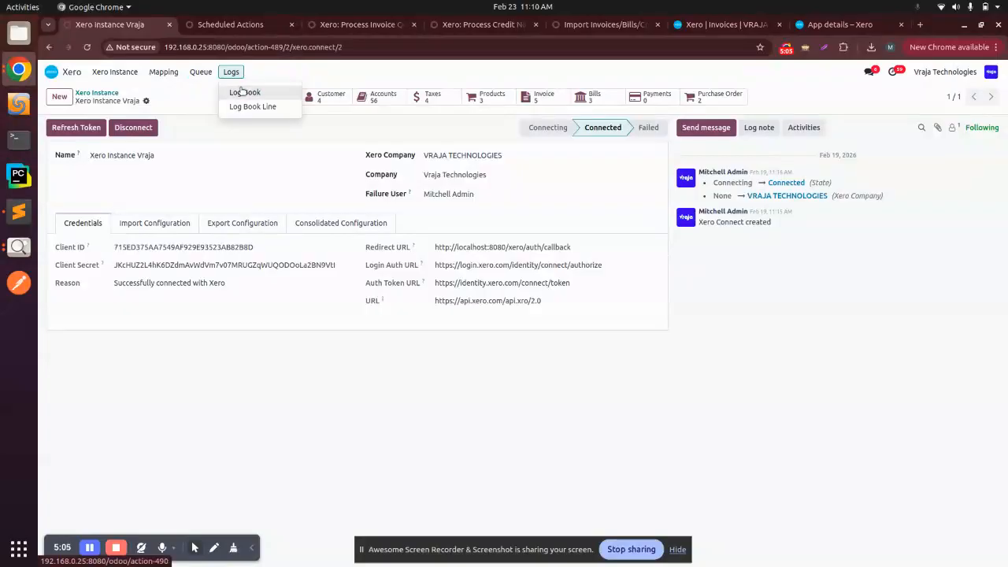
pyautogui.click(241, 92)
pyautogui.click(337, 145)
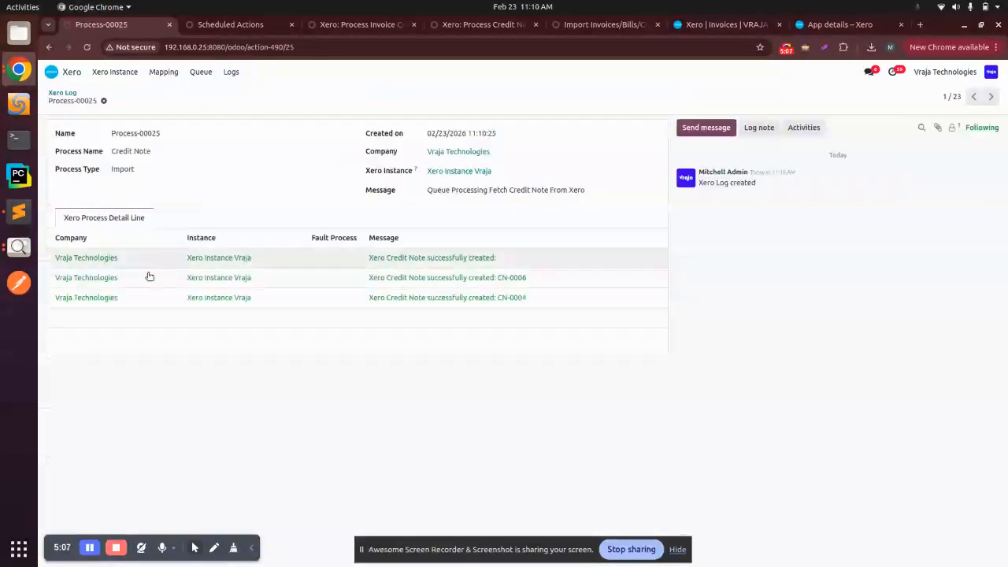
pyautogui.click(210, 260)
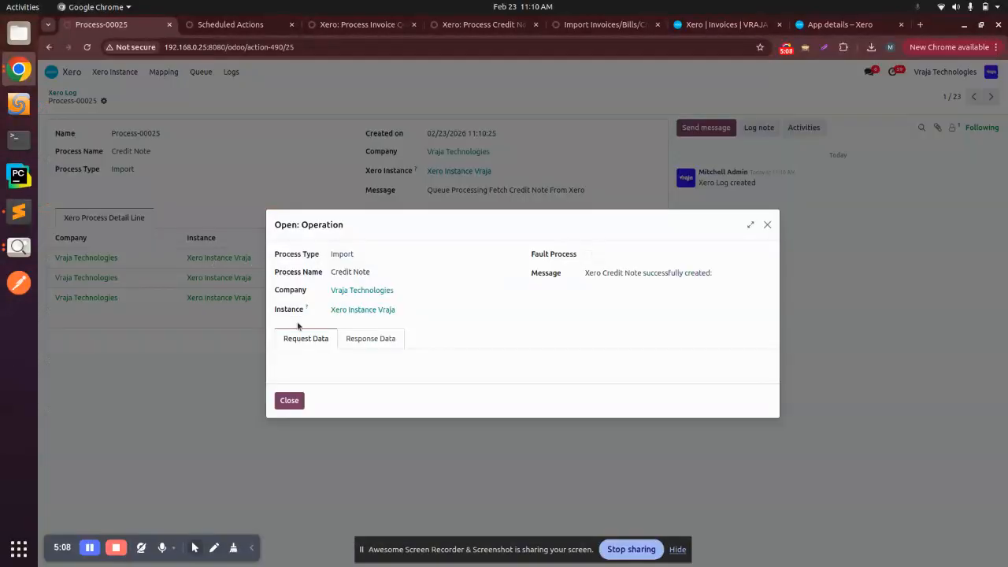
pyautogui.click(289, 400)
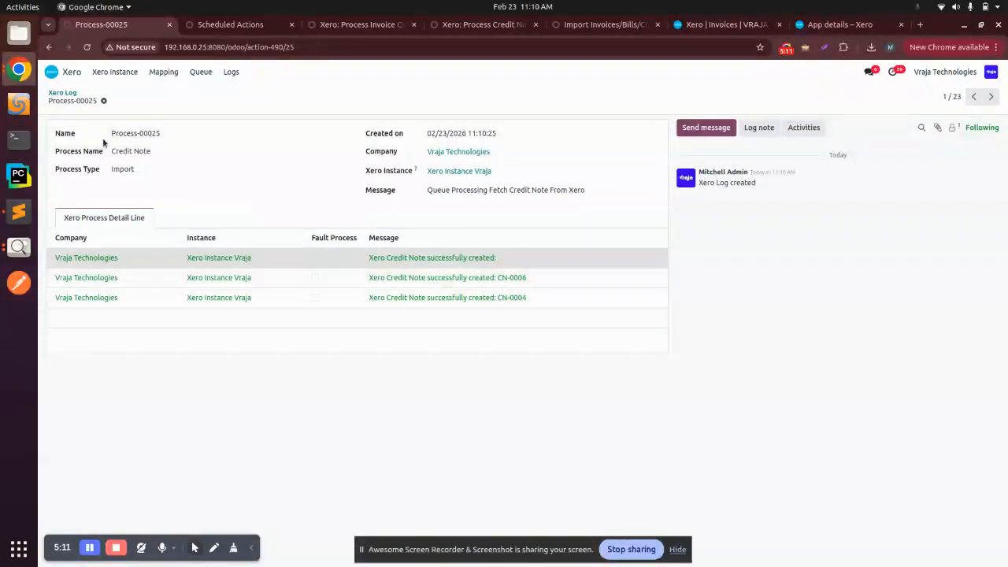
# - Open customer credit note RINV/2026/00007 in the Accounting app and inspect its Xero details
pyautogui.click(52, 76)
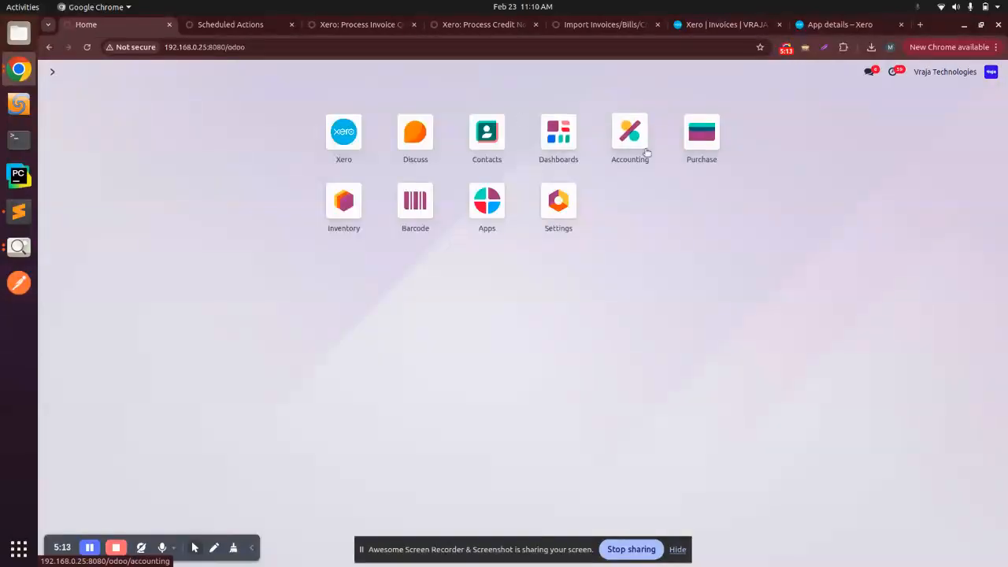
pyautogui.click(637, 140)
pyautogui.click(193, 71)
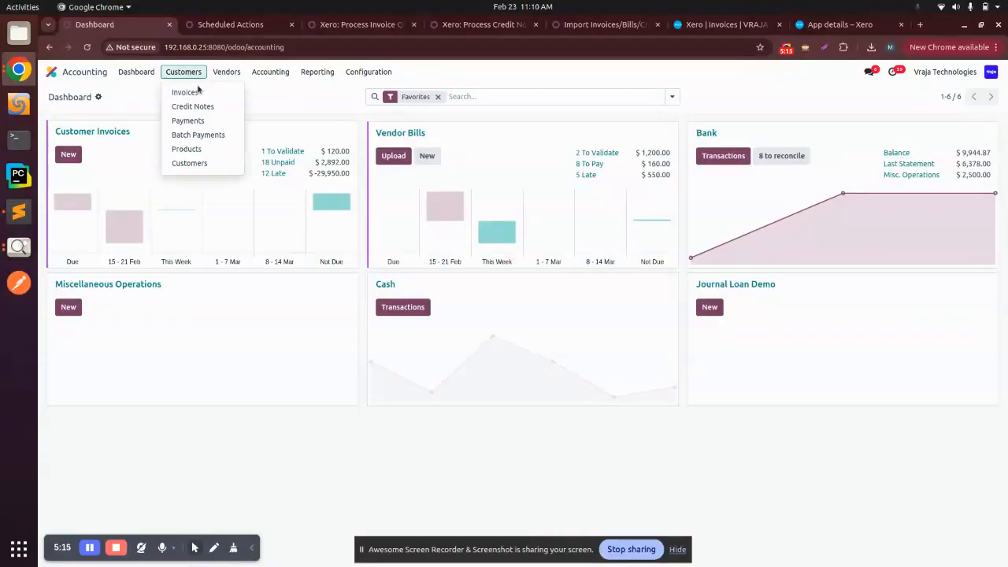
pyautogui.click(204, 101)
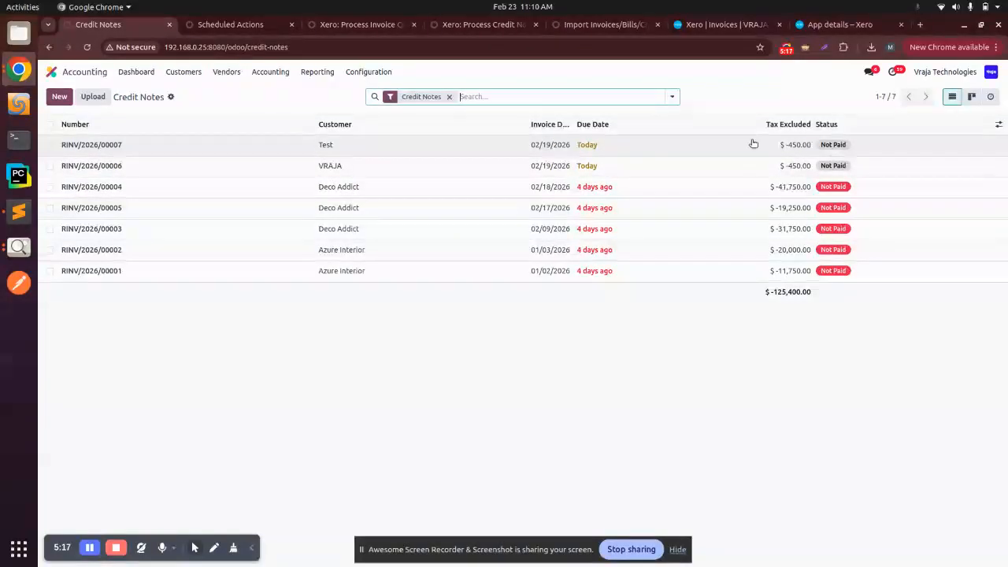
pyautogui.click(261, 152)
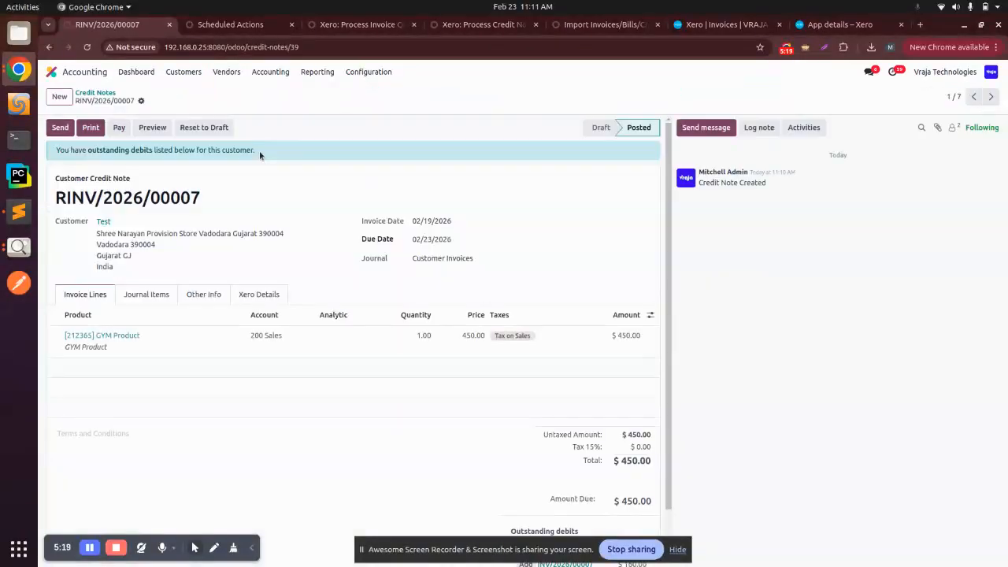
pyautogui.click(259, 294)
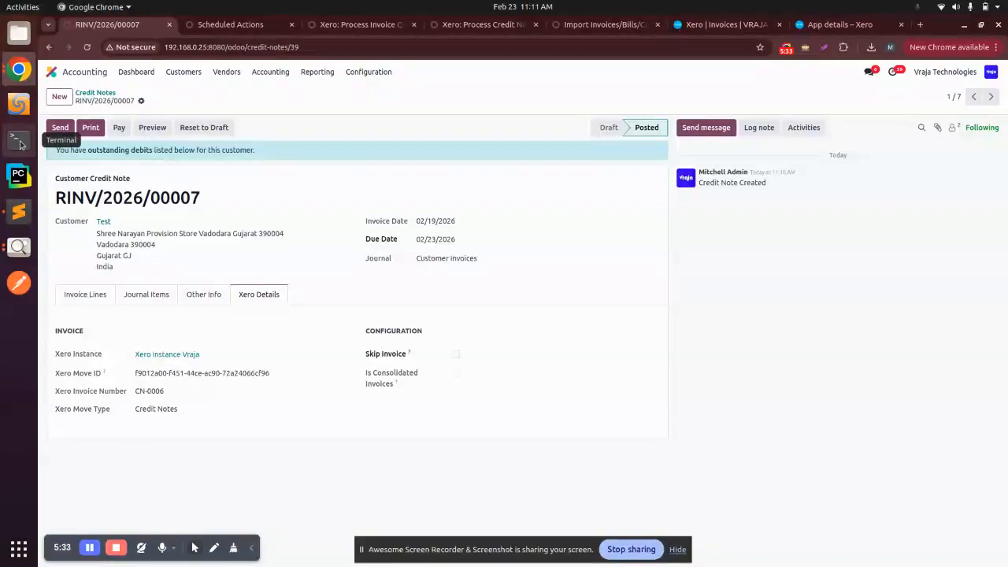
# - Switch to the Image Viewer and show Youtube Ending Thumbnail.png
pyautogui.click(15, 260)
pyautogui.click(16, 260)
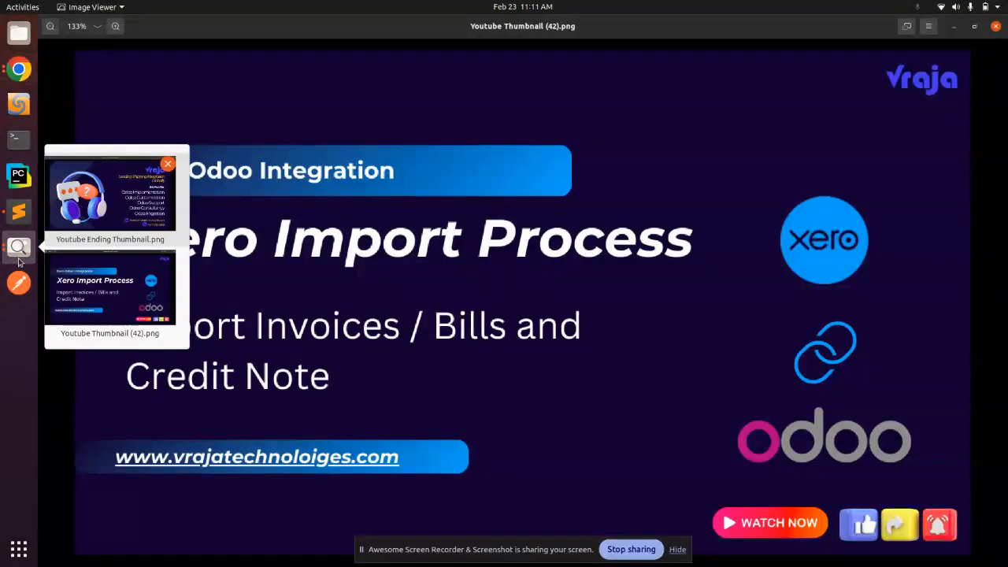
pyautogui.click(108, 199)
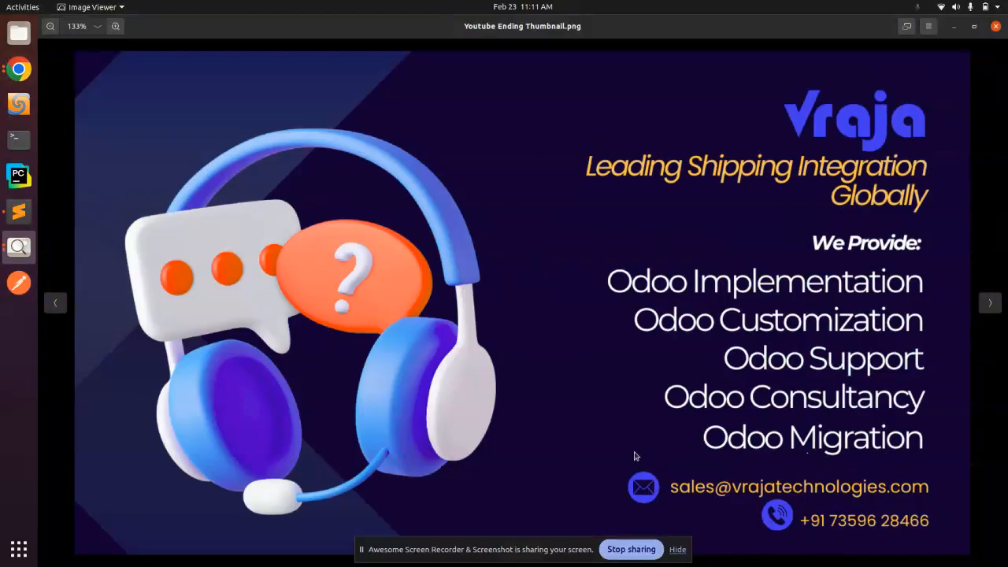